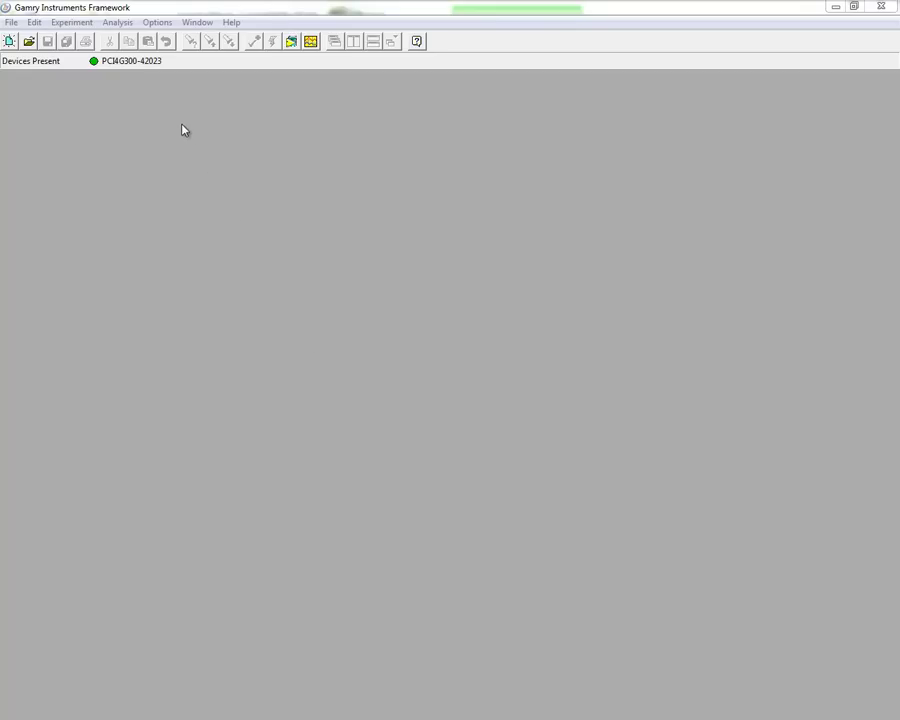
Open the Experiment menu to see its options, including Sequence Wizard and recent scripts.
{"action": "left_click", "coordinate": [66, 22]}
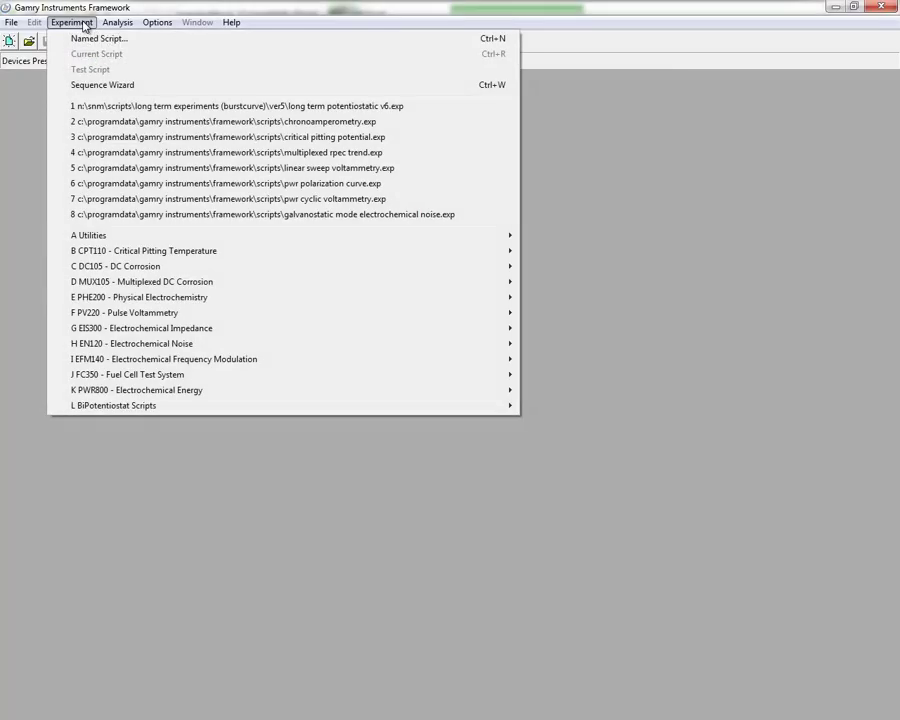
Launch the Sequence Wizard, collapse Hardware and Sequence Utilities, and expand the Electrode and General categories.
{"action": "left_click", "coordinate": [86, 88]}
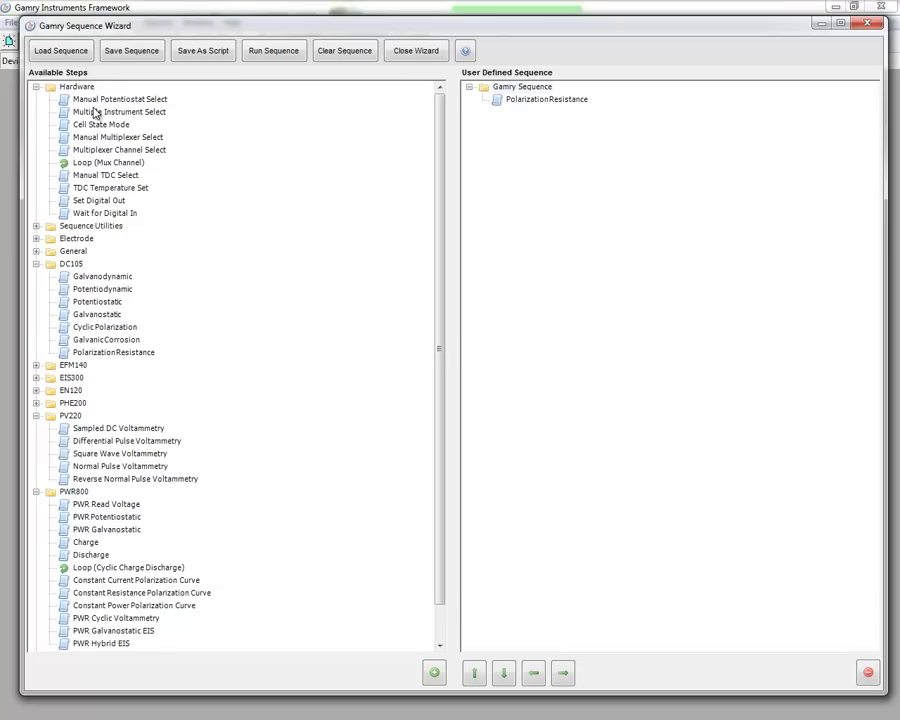
{"action": "left_click", "coordinate": [50, 88]}
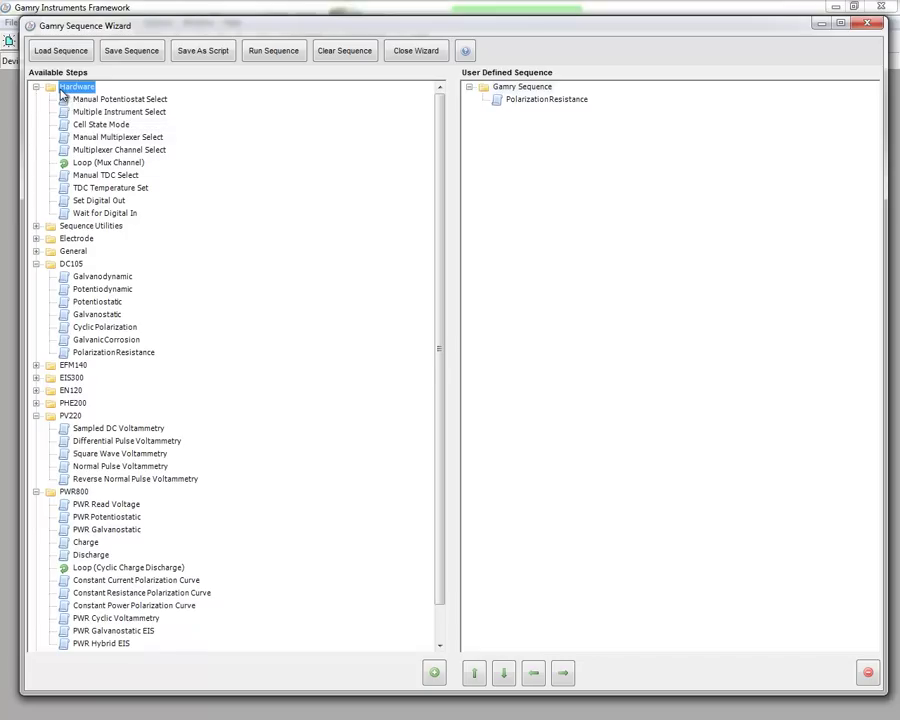
{"action": "left_click", "coordinate": [36, 87]}
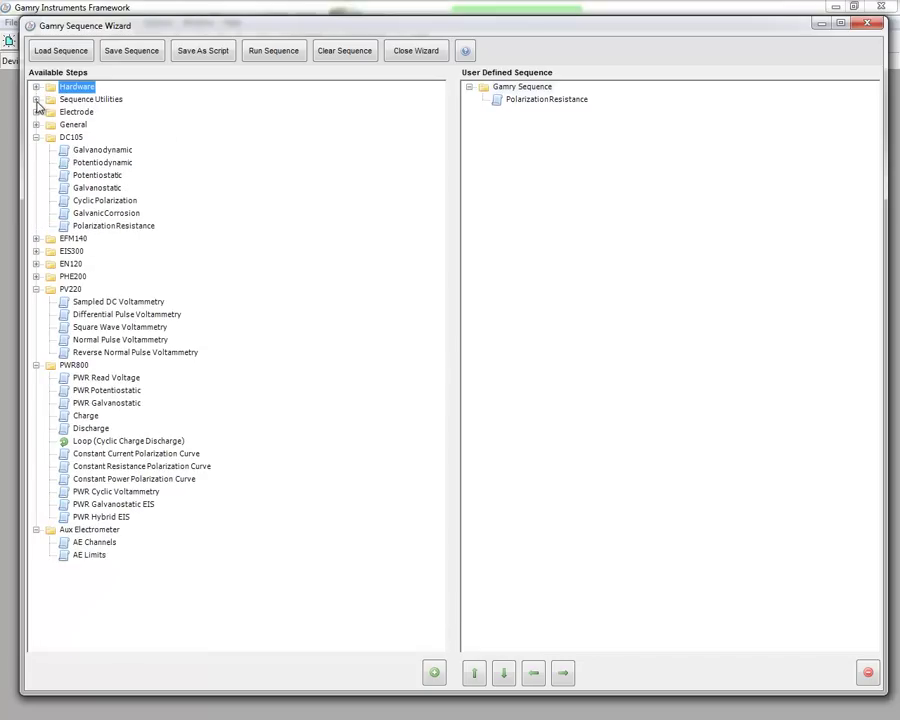
{"action": "left_click", "coordinate": [36, 100]}
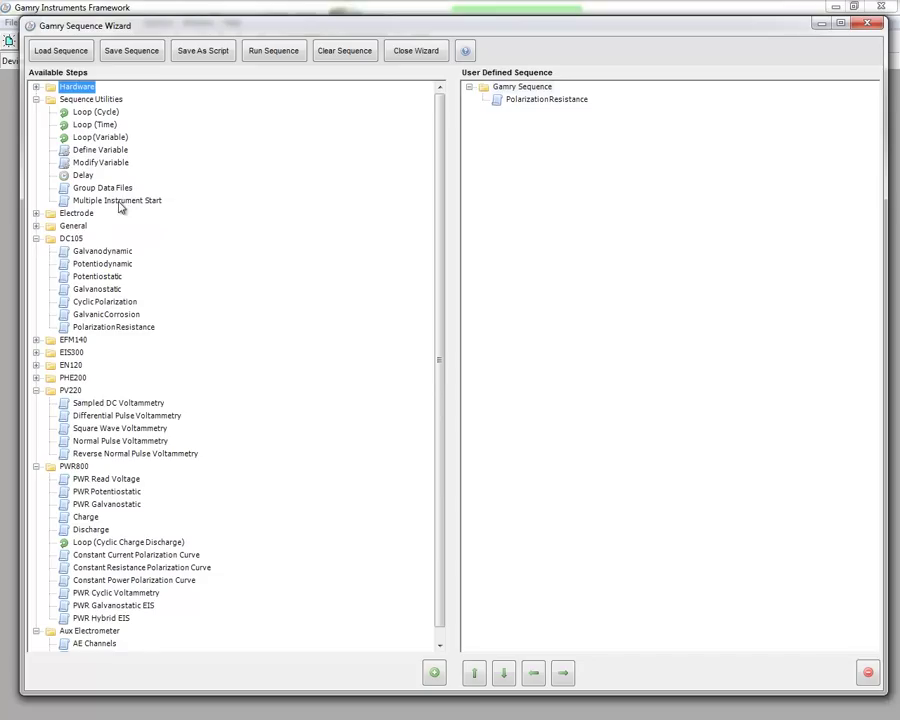
{"action": "left_click", "coordinate": [36, 99]}
{"action": "left_click", "coordinate": [36, 112]}
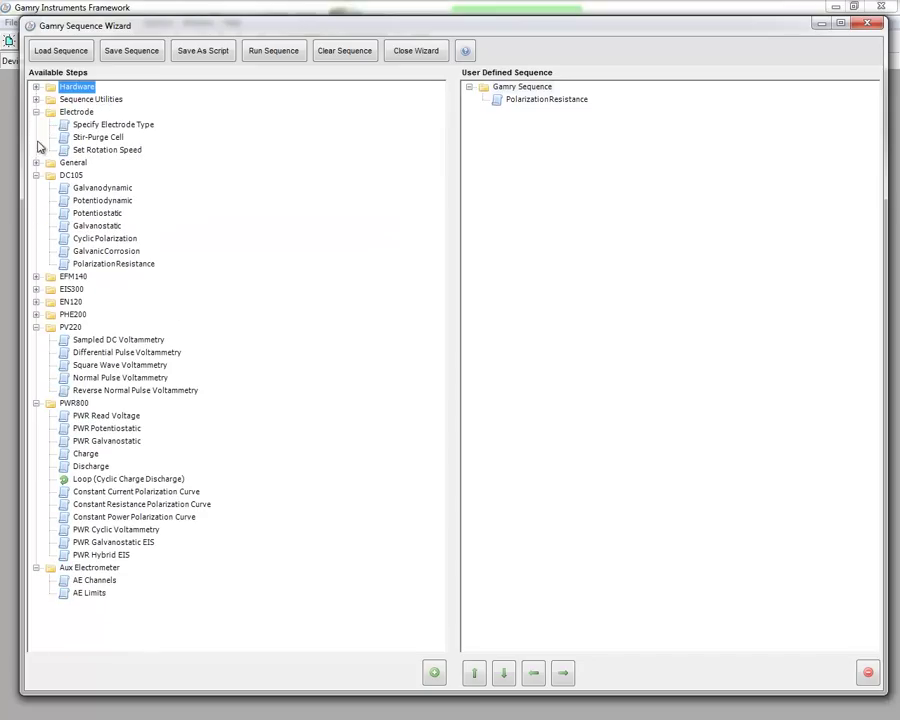
{"action": "left_click", "coordinate": [36, 162]}
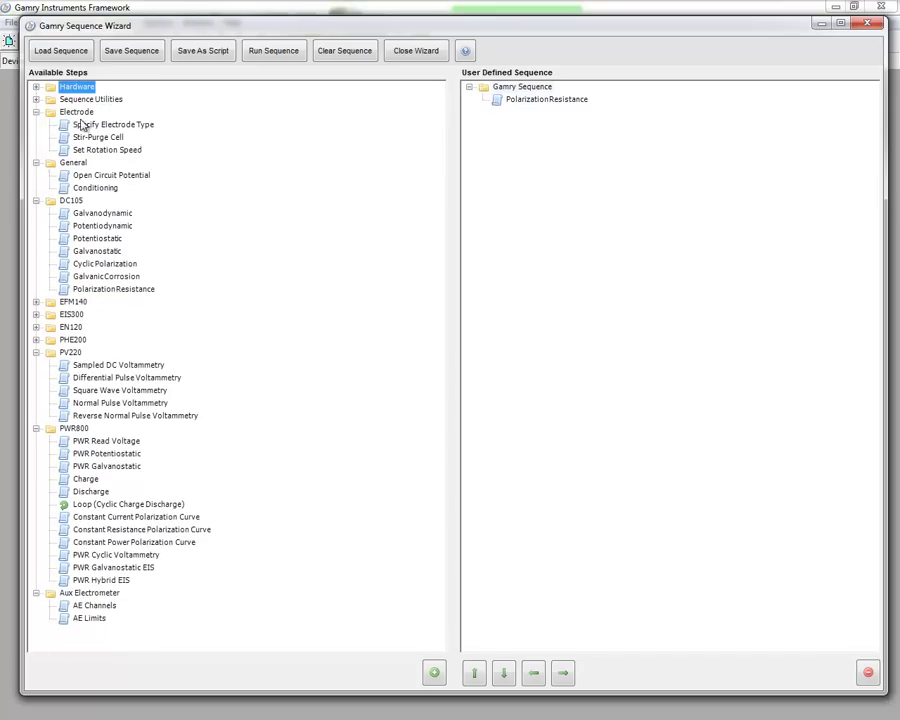
Collapse the PV220 voltammetry category and re-expand DC105 in the Available Steps tree.
{"action": "left_click", "coordinate": [36, 200]}
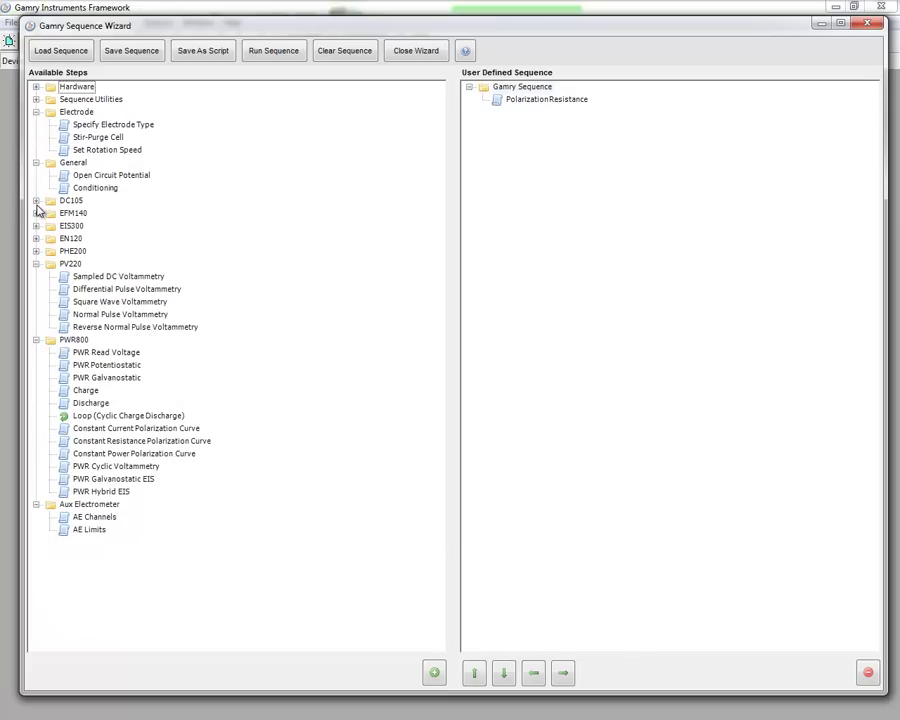
{"action": "left_click", "coordinate": [36, 263]}
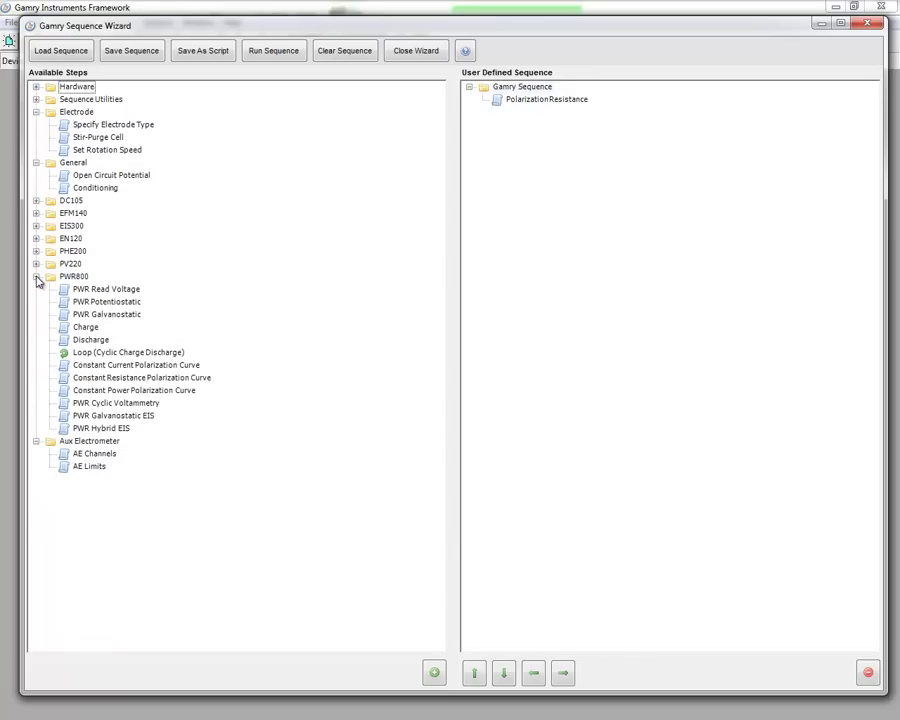
{"action": "left_click", "coordinate": [36, 201]}
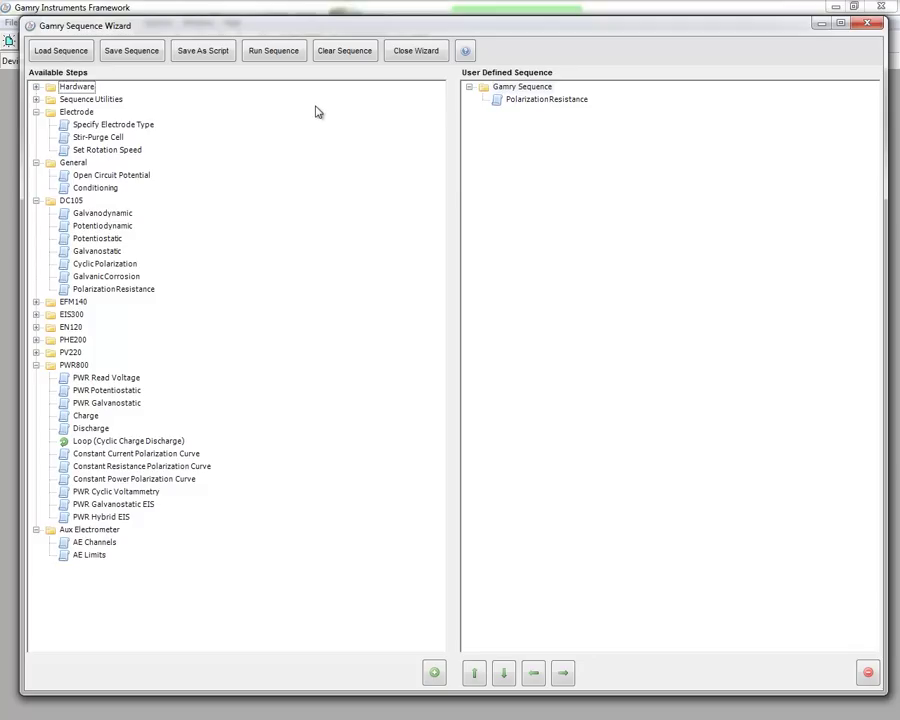
Delete the Polarization Resistance step, add one Group Data Files step, and remove its accidental duplicate.
{"action": "left_click", "coordinate": [519, 104]}
{"action": "key", "text": "Delete"}
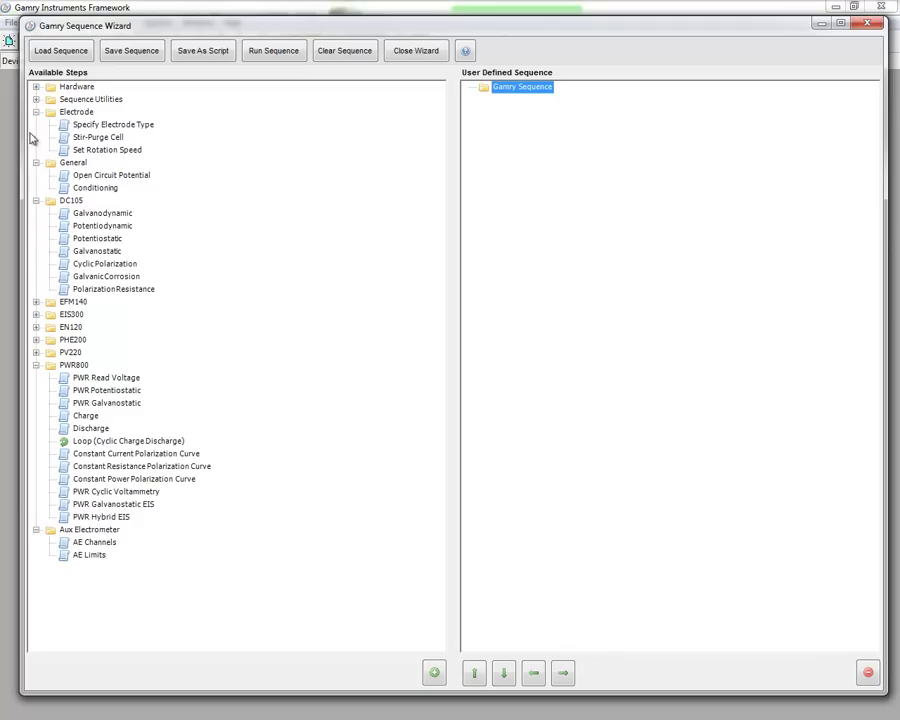
{"action": "left_click", "coordinate": [36, 99]}
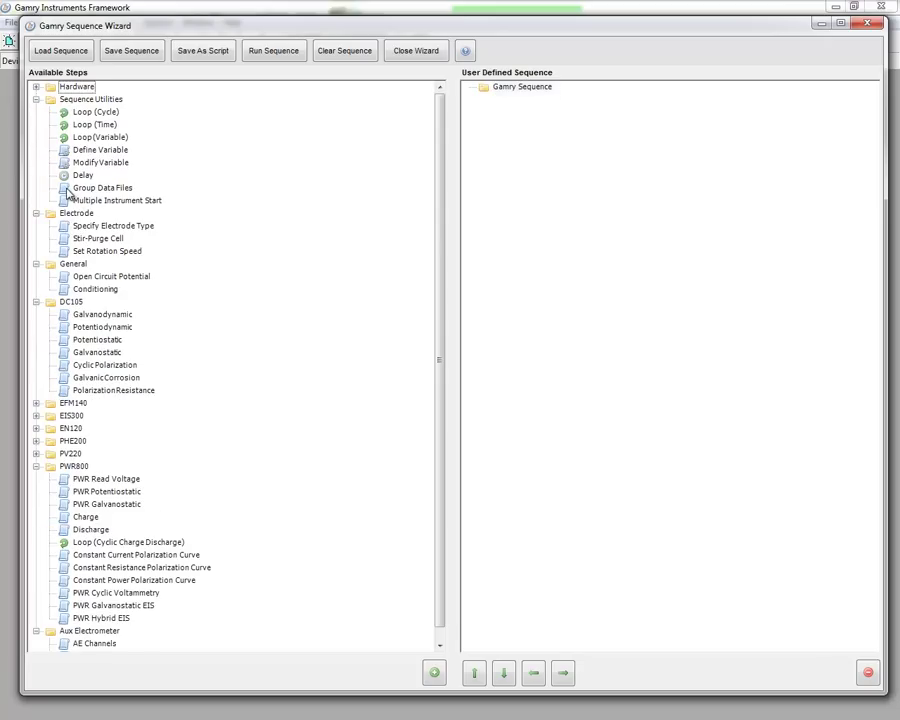
{"action": "double_click", "coordinate": [67, 189]}
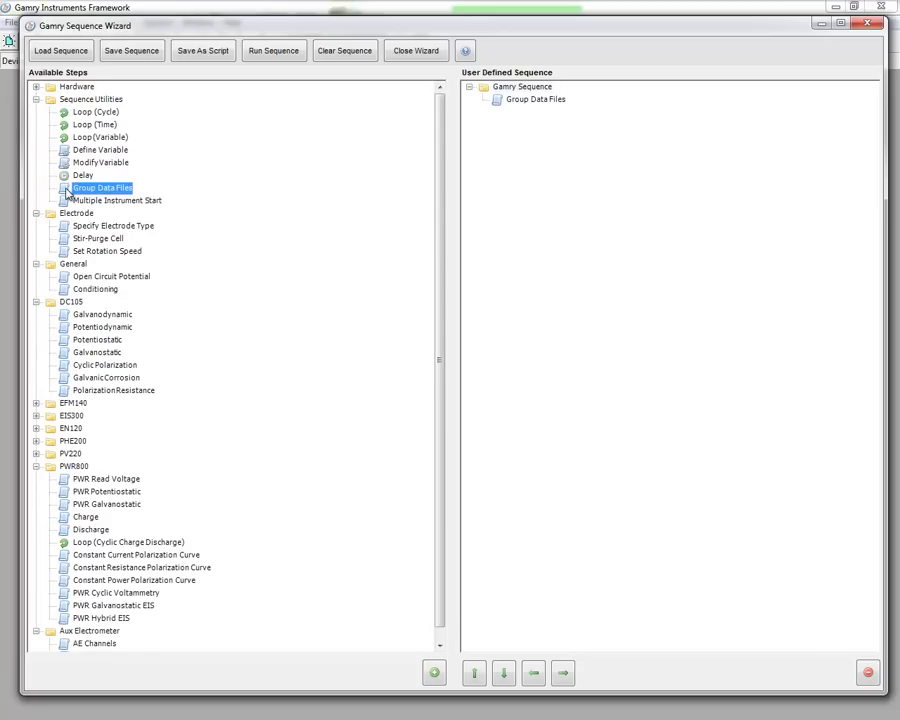
{"action": "left_click_drag", "start_coordinate": [67, 192], "coordinate": [538, 165]}
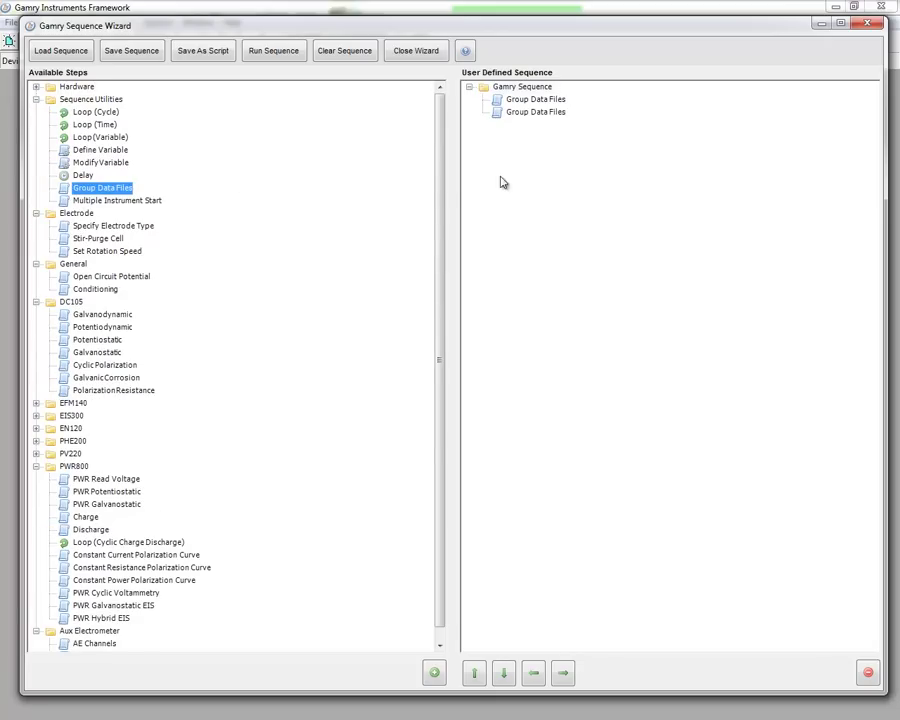
{"action": "left_click", "coordinate": [500, 116]}
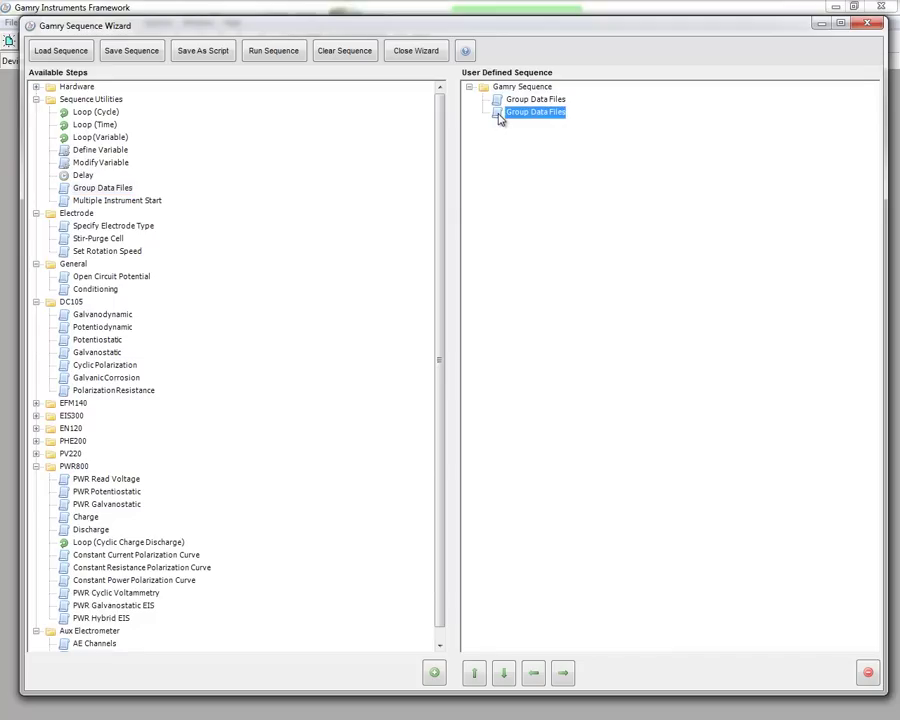
{"action": "key", "text": "Delete"}
{"action": "left_click", "coordinate": [501, 102]}
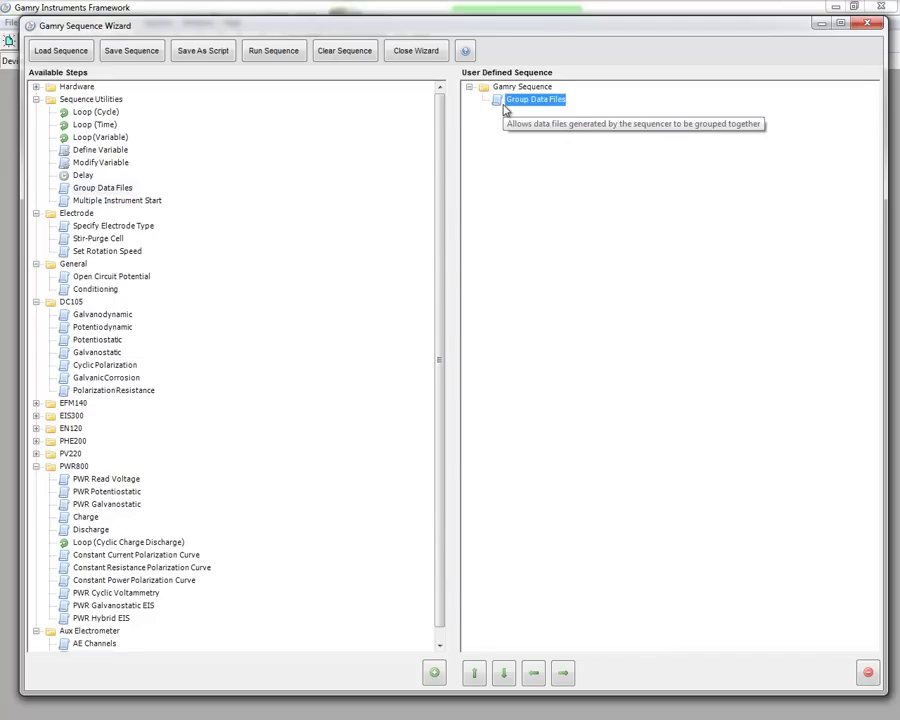
Change the Group Data Files directory name from GROUPNAME to Test and confirm.
{"action": "double_click", "coordinate": [507, 103]}
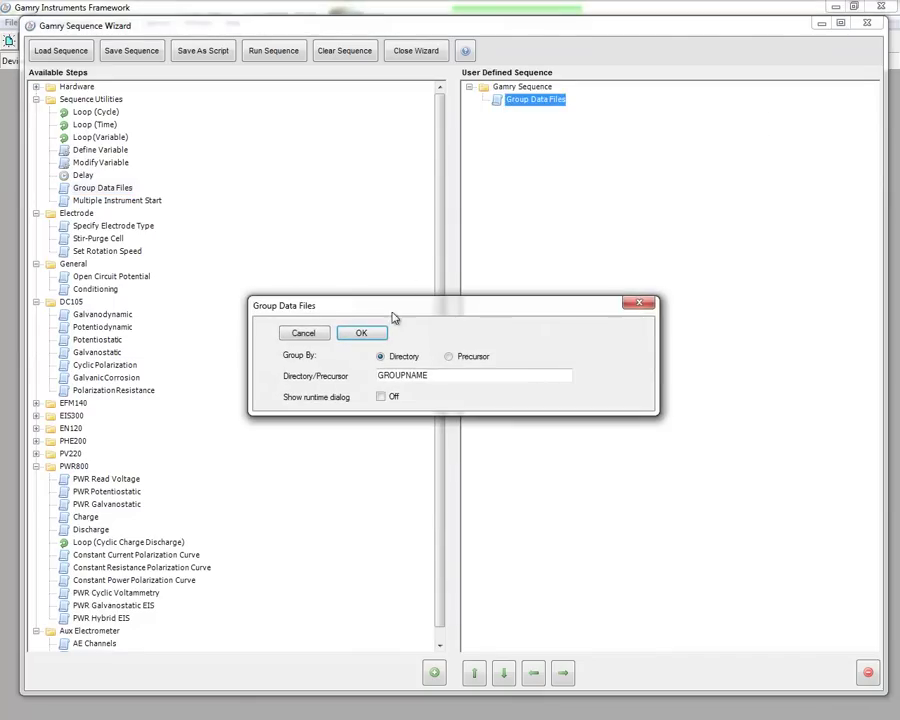
{"action": "left_click_drag", "start_coordinate": [393, 317], "coordinate": [395, 290]}
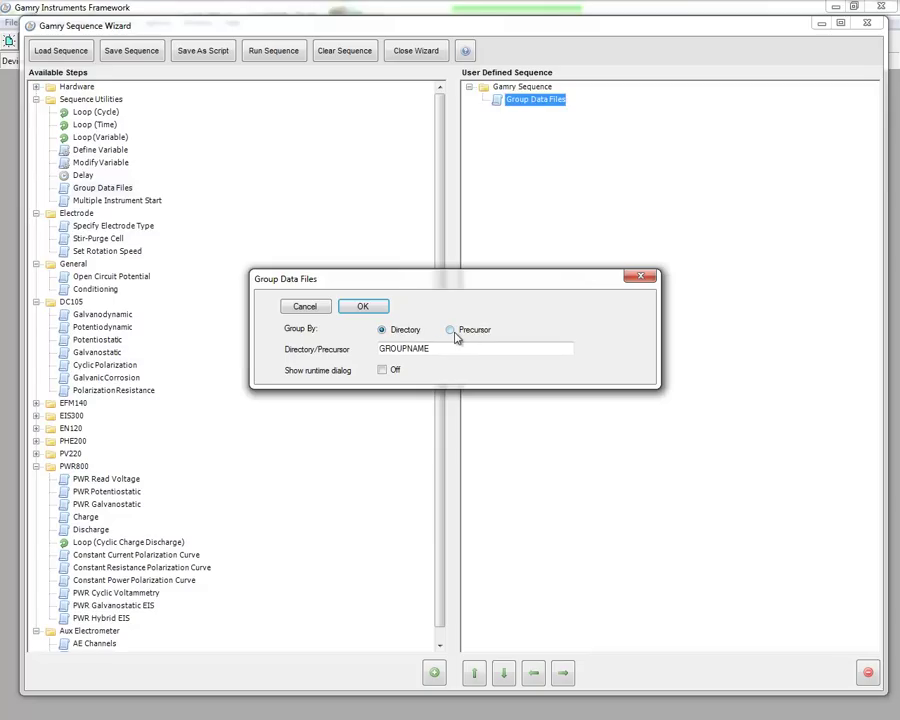
{"action": "left_click_drag", "start_coordinate": [446, 346], "coordinate": [300, 345]}
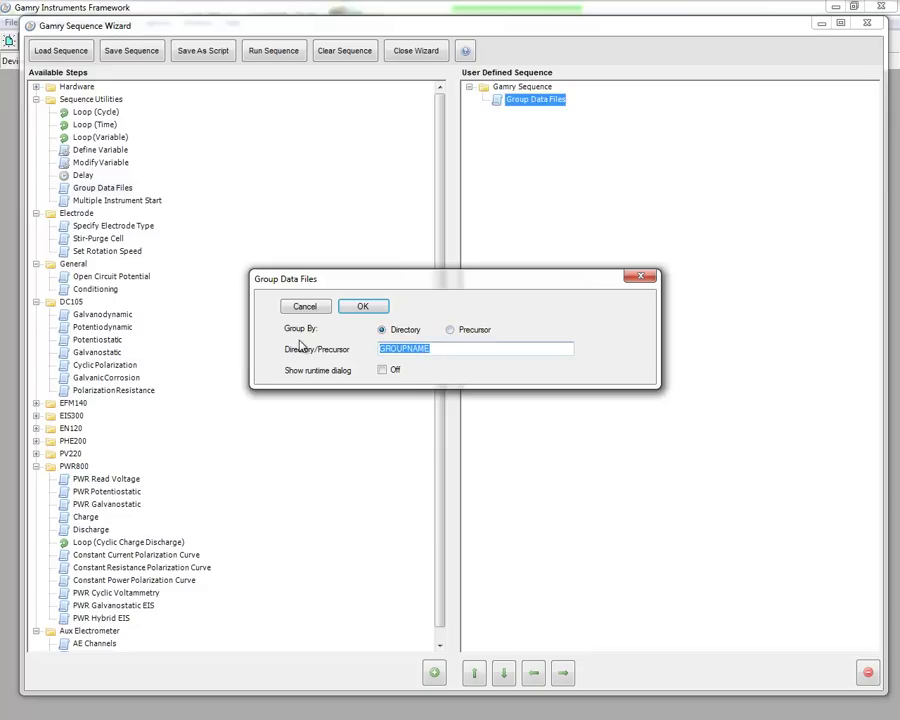
{"action": "type", "text": "Test"}
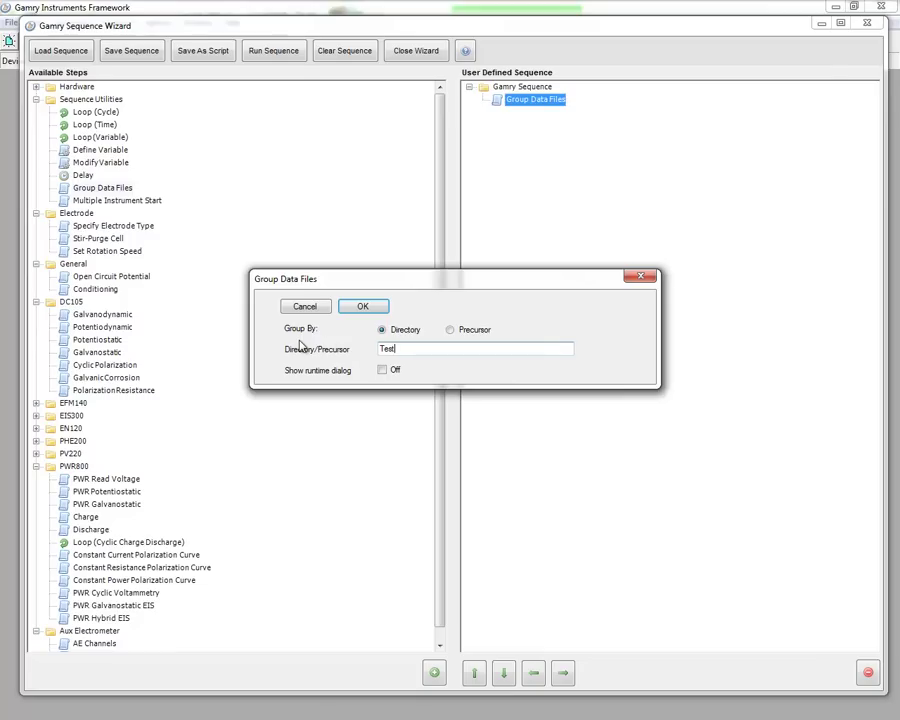
{"action": "left_click", "coordinate": [362, 307]}
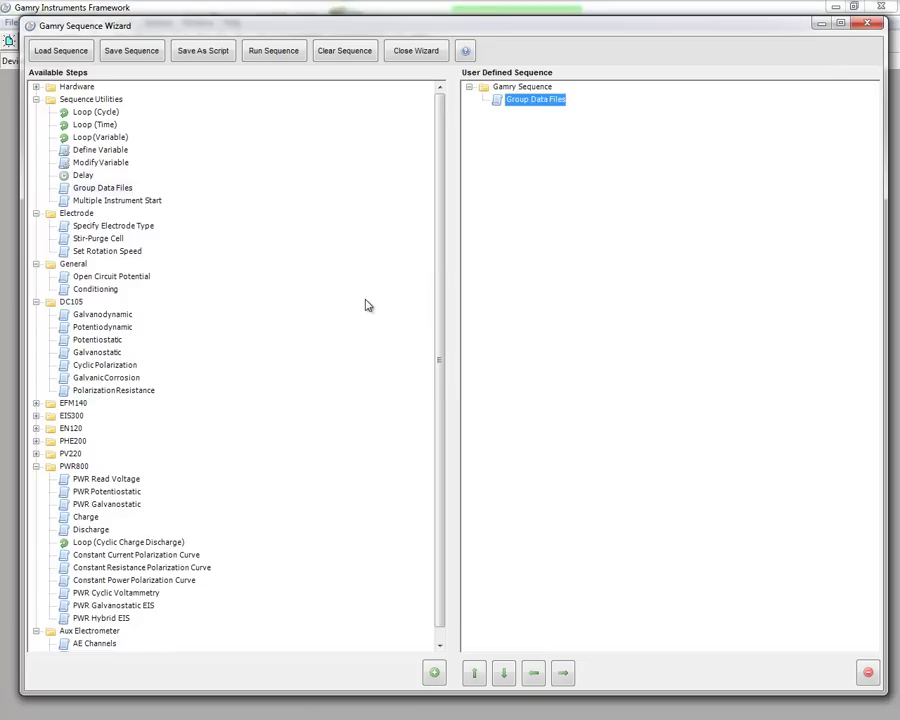
Append Open Circuit Potential, Polarization Resistance and Potentiostatic EIS steps after Group Data Files.
{"action": "double_click", "coordinate": [130, 280]}
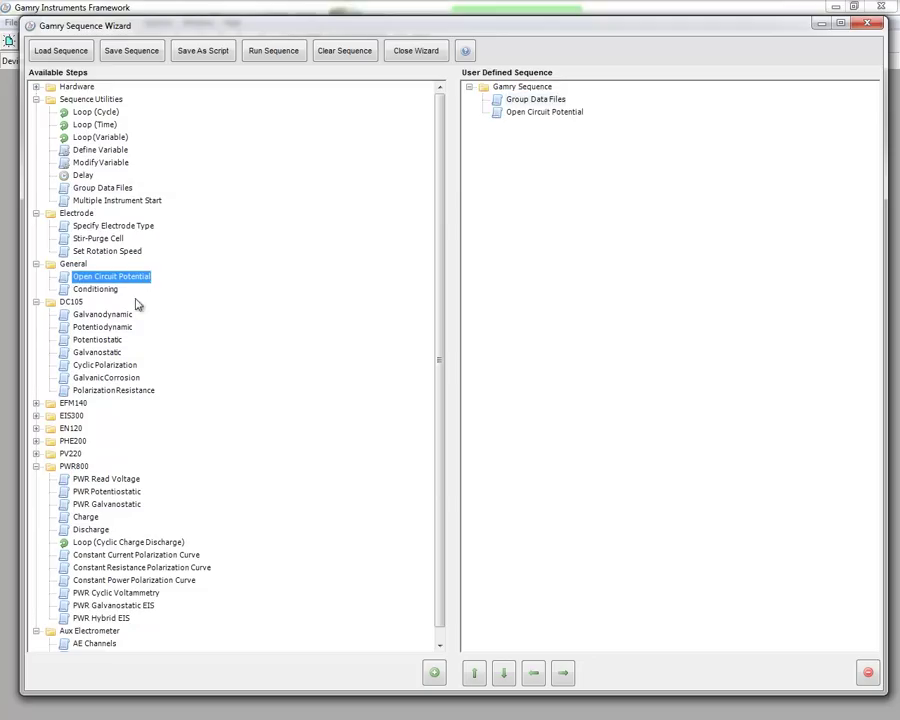
{"action": "left_click", "coordinate": [124, 394]}
{"action": "double_click", "coordinate": [124, 394]}
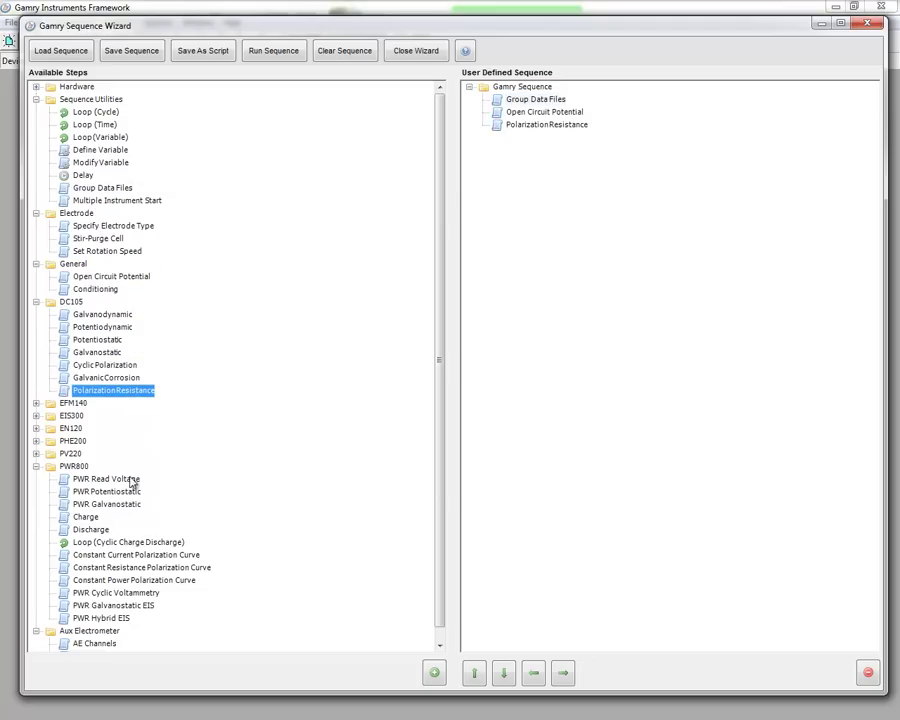
{"action": "left_click", "coordinate": [36, 415]}
{"action": "double_click", "coordinate": [92, 430]}
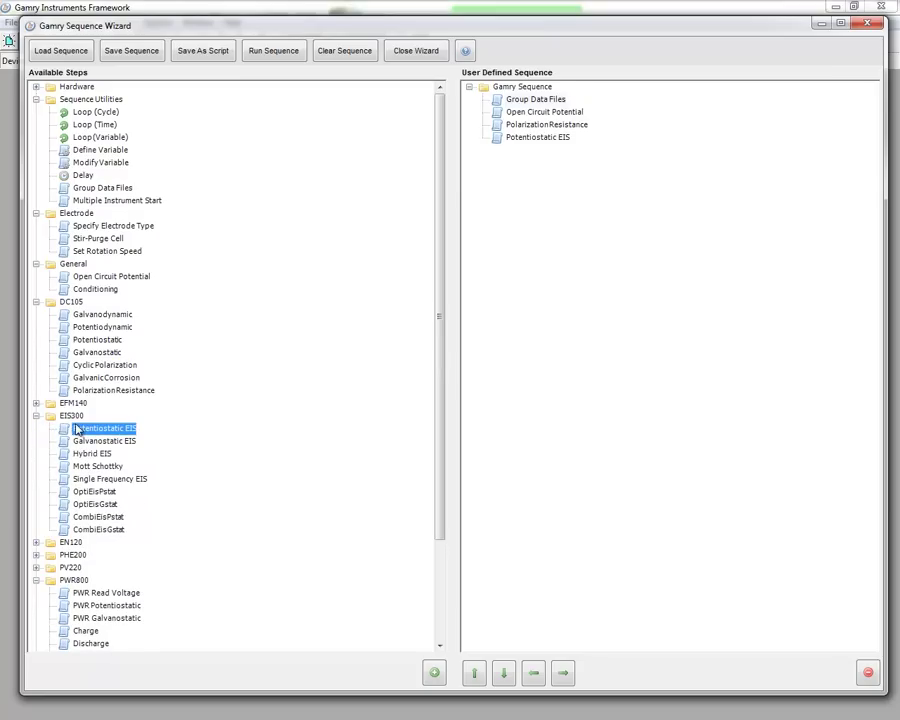
{"action": "double_click", "coordinate": [500, 113]}
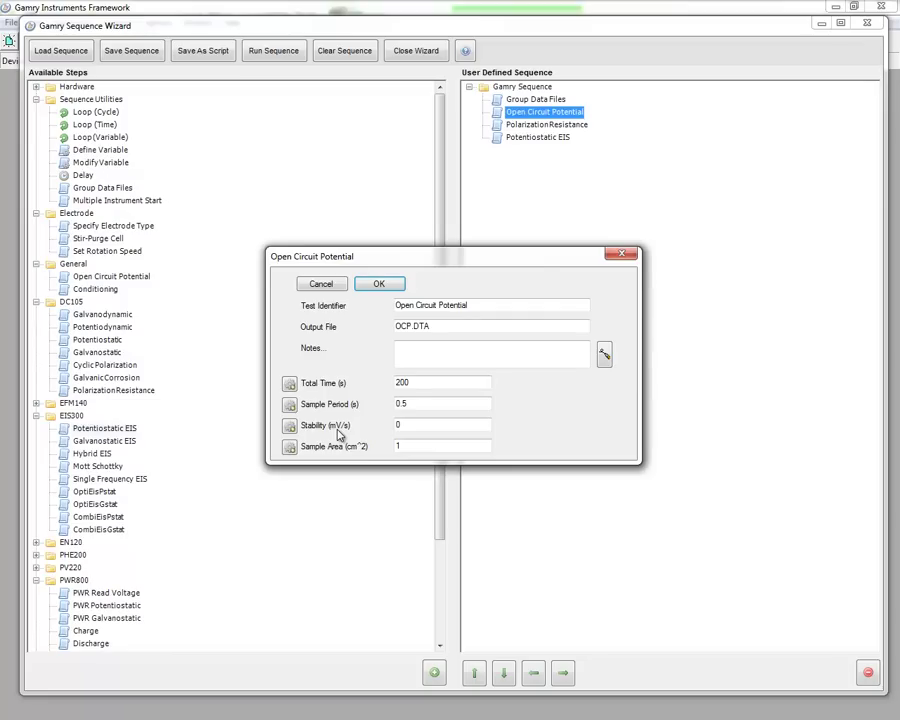
{"action": "left_click", "coordinate": [380, 283]}
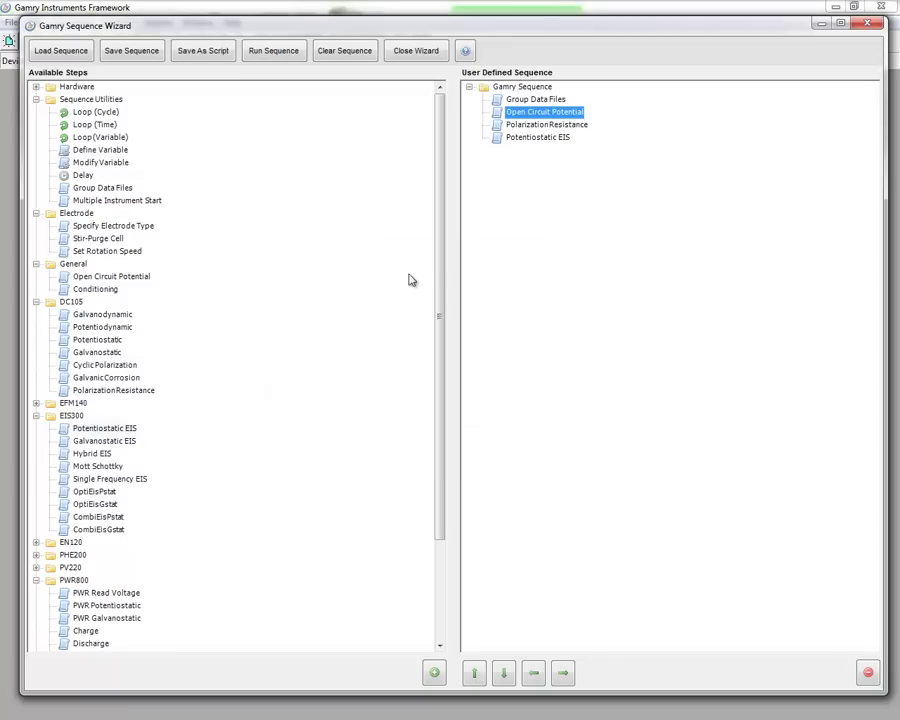
{"action": "double_click", "coordinate": [494, 126]}
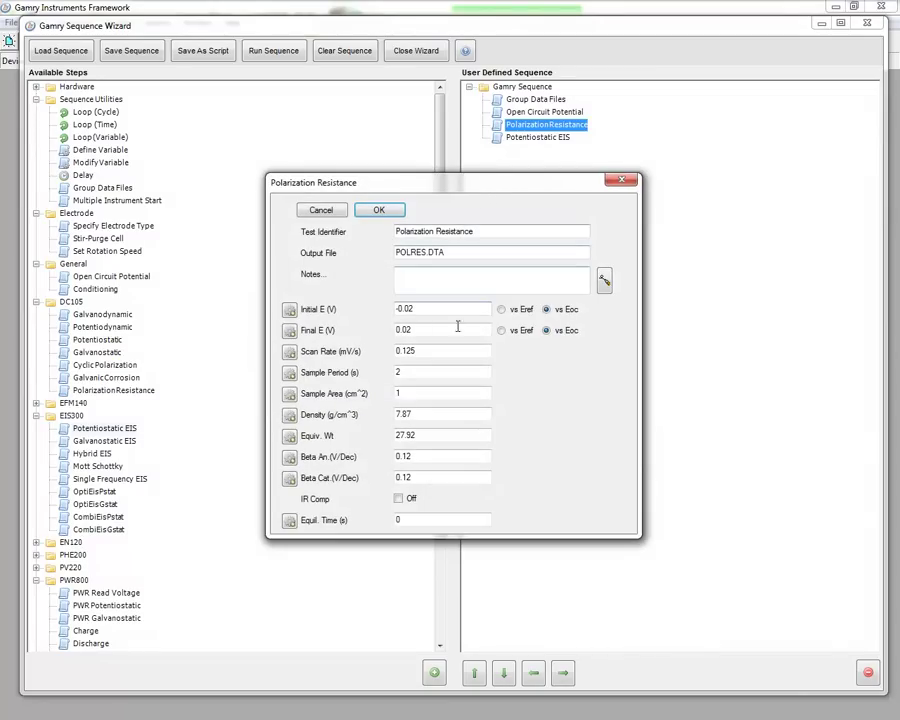
{"action": "left_click_drag", "start_coordinate": [459, 191], "coordinate": [460, 165]}
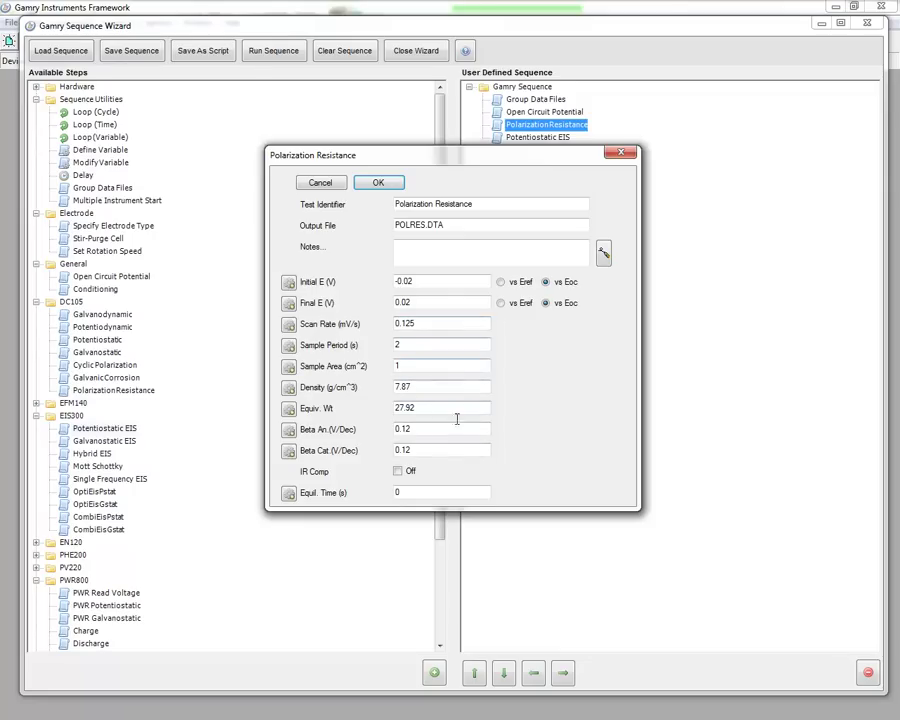
{"action": "left_click", "coordinate": [378, 186]}
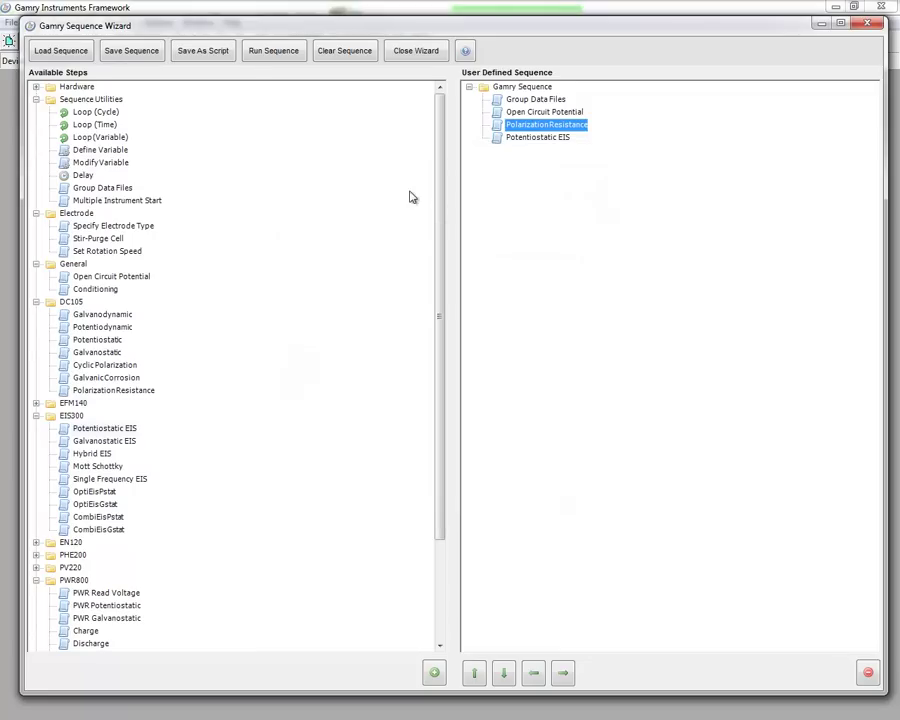
{"action": "left_click", "coordinate": [530, 140]}
{"action": "double_click", "coordinate": [530, 140]}
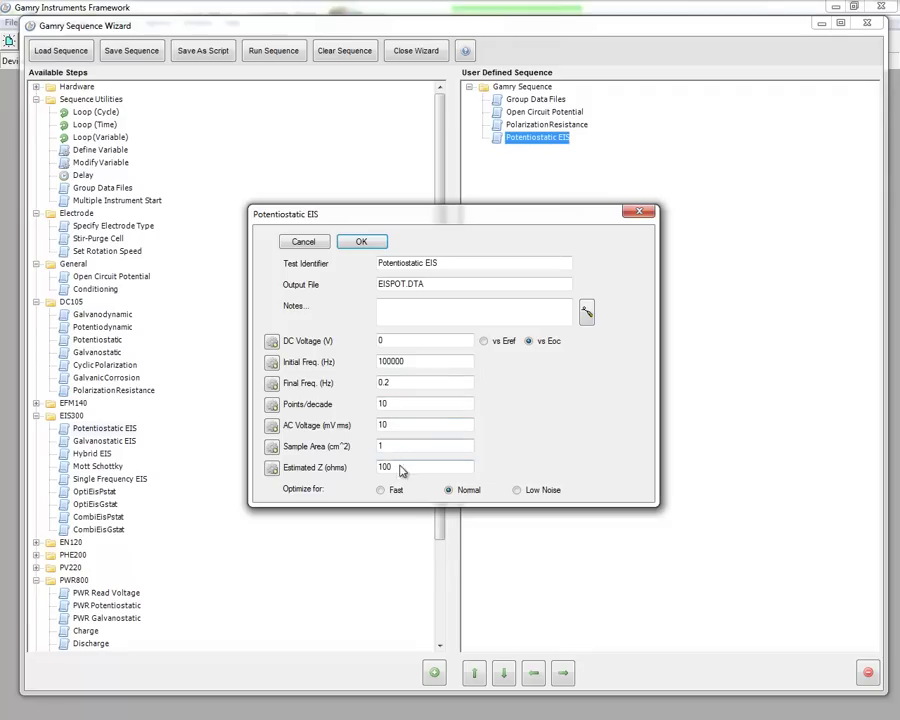
{"action": "left_click", "coordinate": [361, 243]}
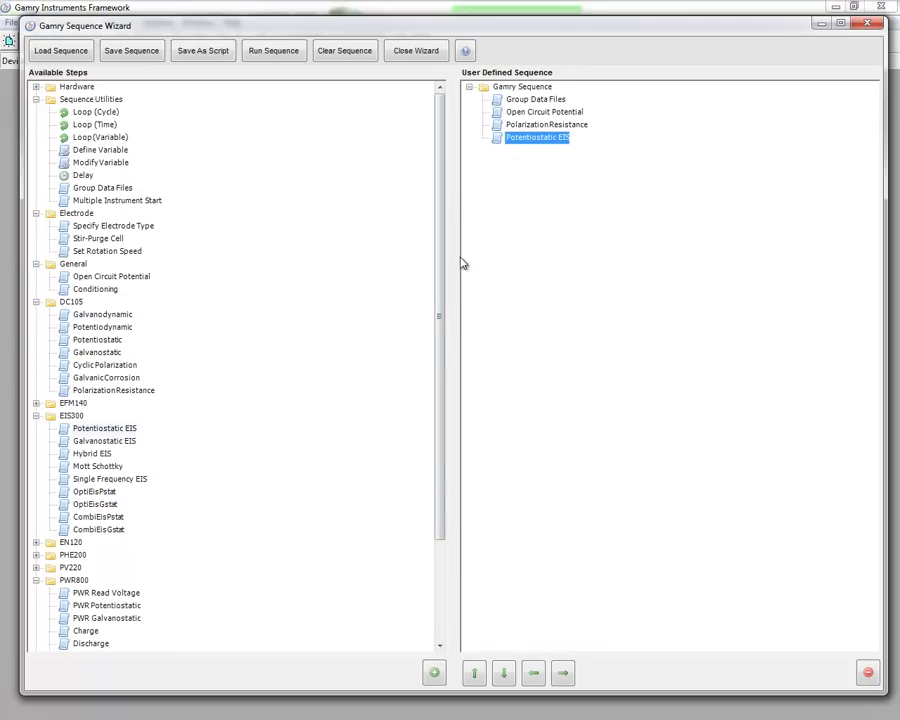
Save the sequence to a file named Test.
{"action": "left_click", "coordinate": [155, 60]}
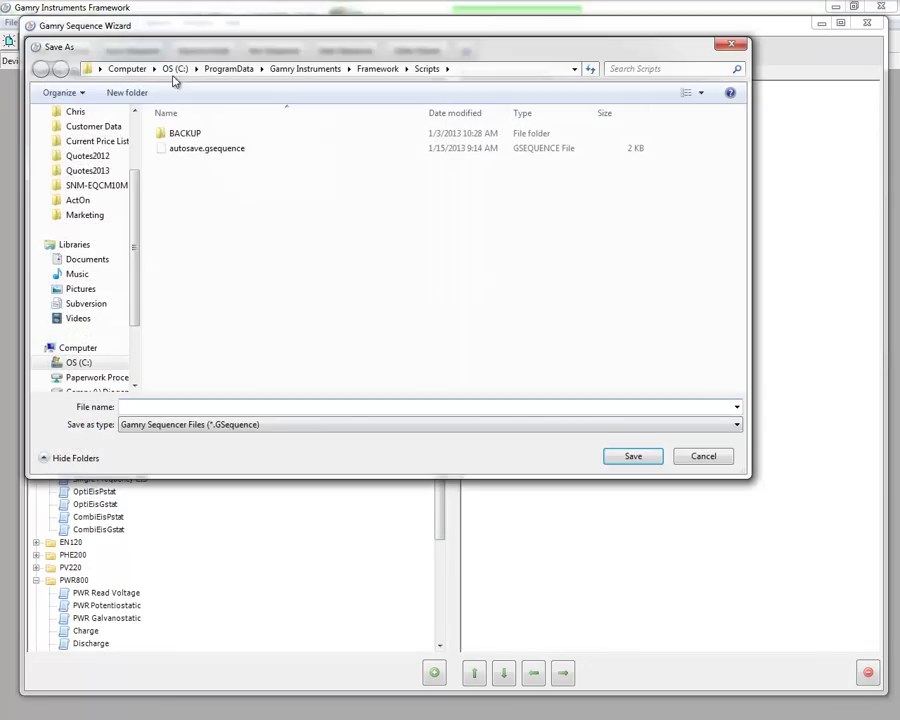
{"action": "type", "text": "Te"}
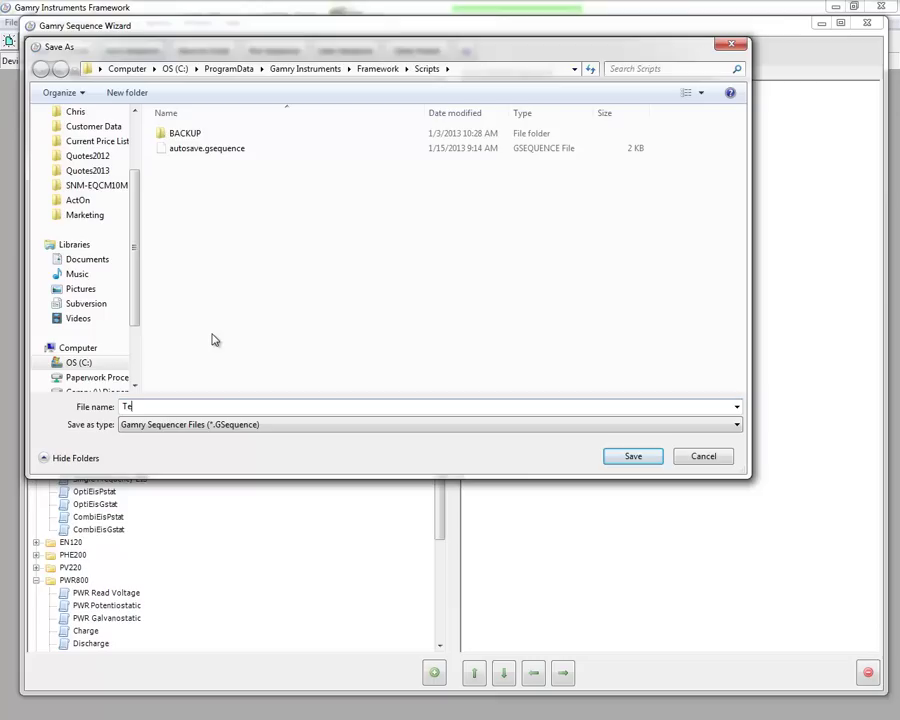
{"action": "type", "text": "st"}
{"action": "left_click", "coordinate": [638, 457]}
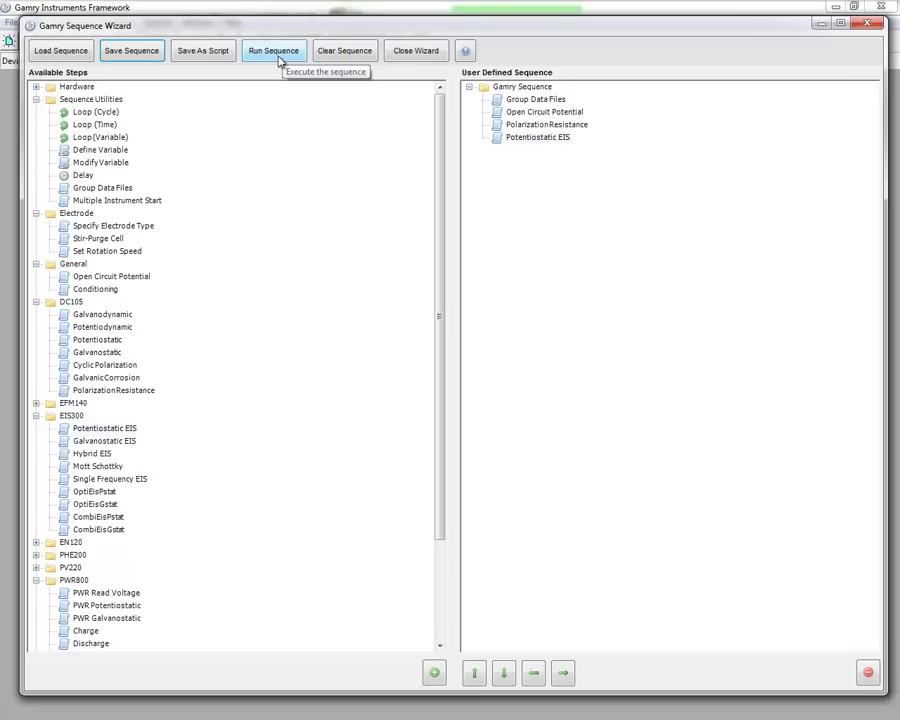
Run the sequence and accept the automatically selected instrument.
{"action": "left_click", "coordinate": [278, 55]}
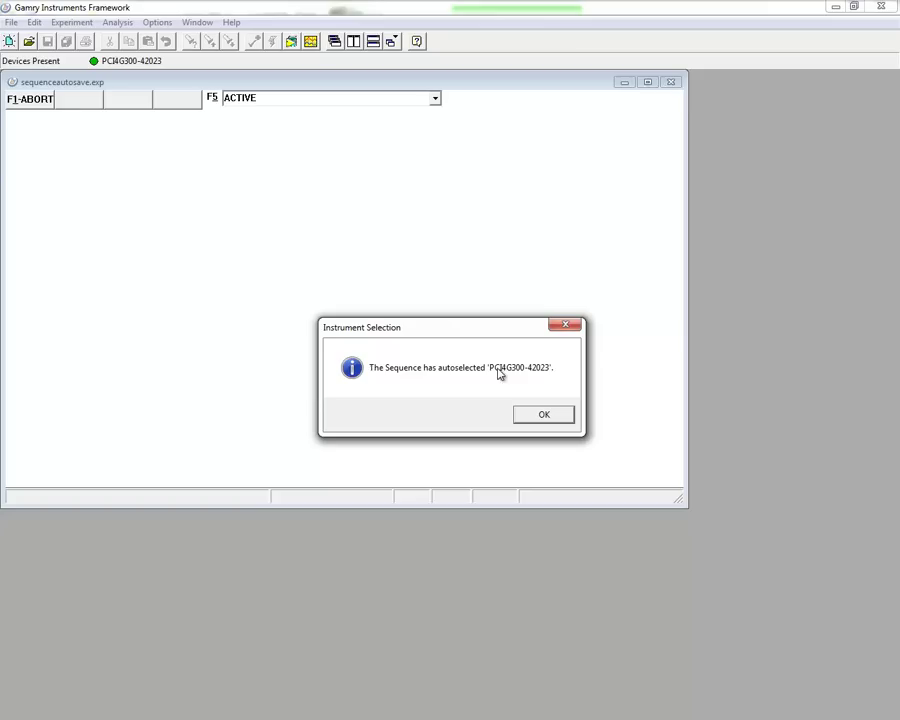
{"action": "left_click", "coordinate": [544, 417]}
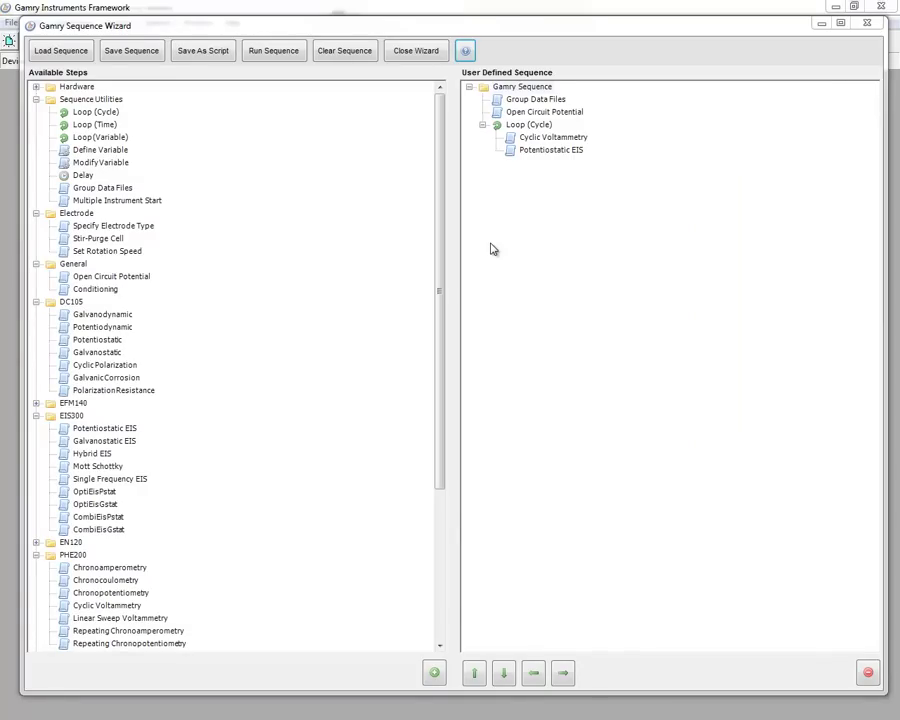
Open the Sequence Wizard help, enlarge its window, and read then close the Available Steps popup.
{"action": "left_click", "coordinate": [465, 50]}
{"action": "left_click_drag", "start_coordinate": [430, 12], "coordinate": [466, 40]}
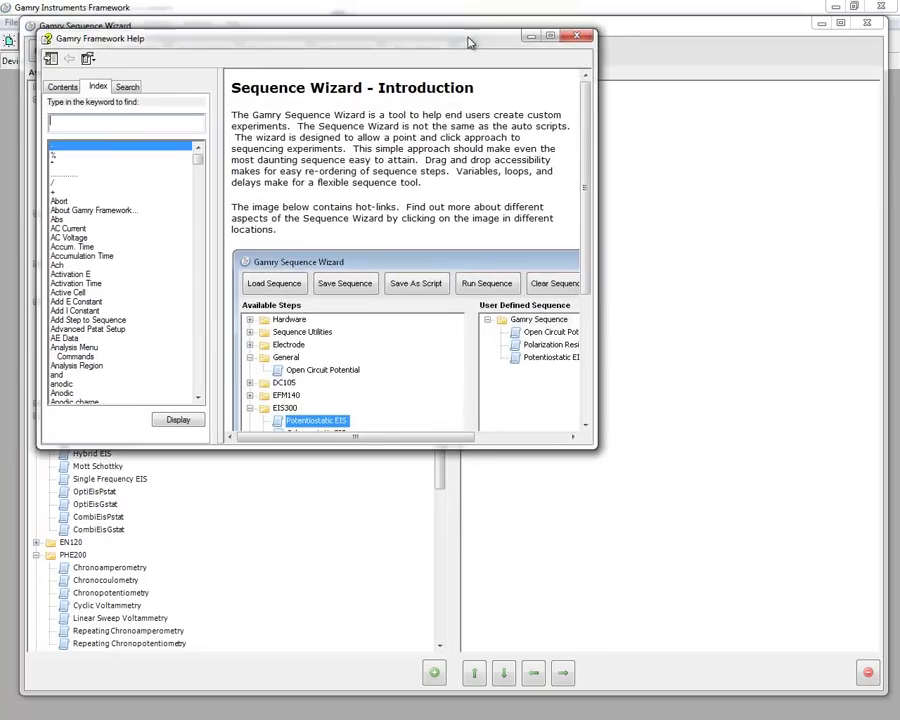
{"action": "left_click_drag", "start_coordinate": [595, 446], "coordinate": [833, 665]}
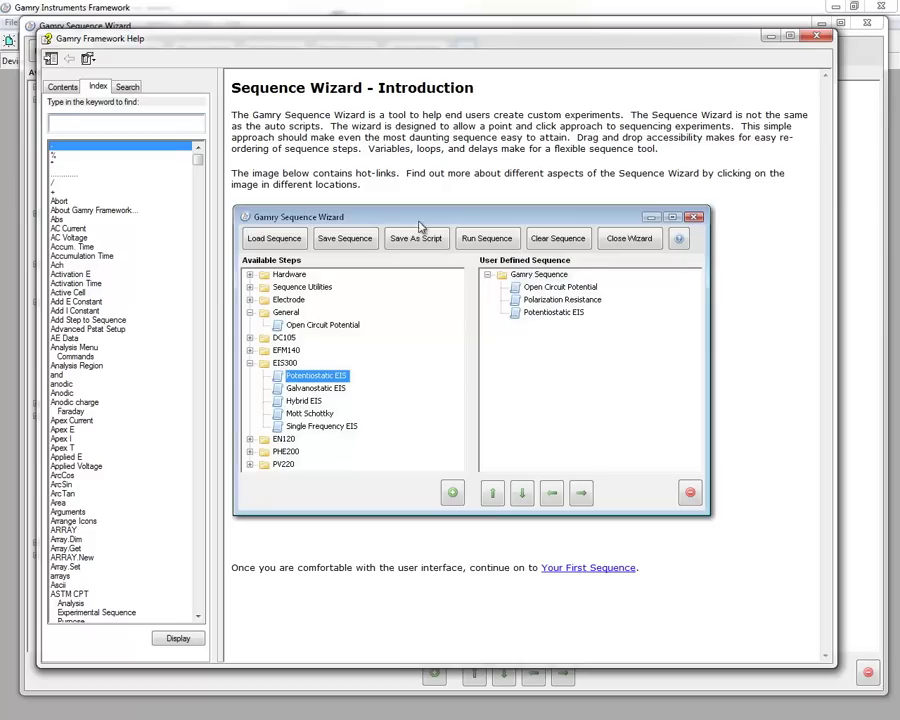
{"action": "left_click", "coordinate": [287, 330]}
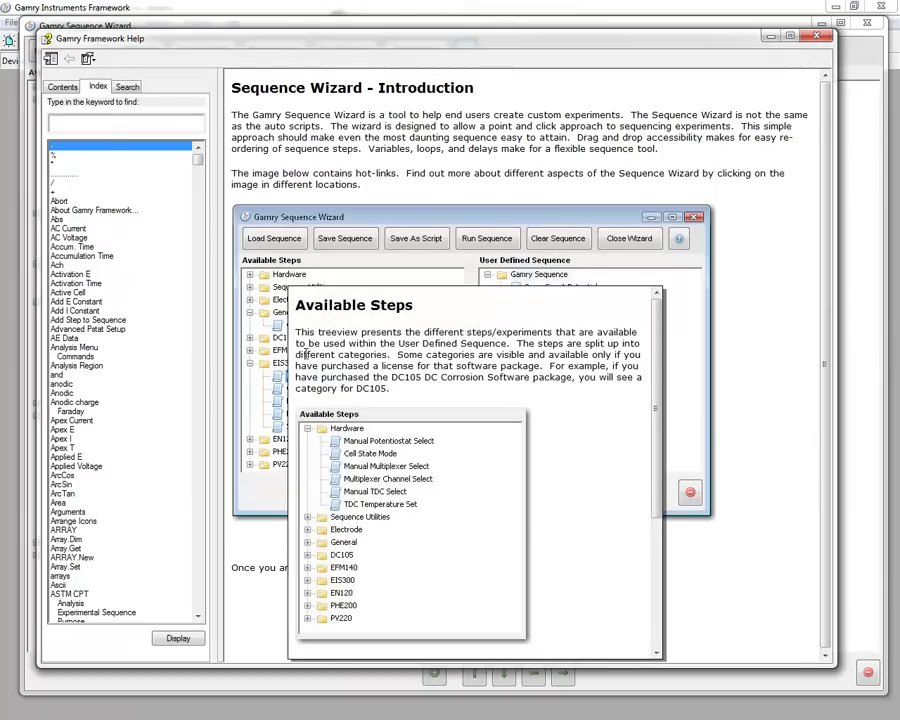
{"action": "scroll", "coordinate": [317, 372], "scroll_direction": "down", "scroll_amount": 5}
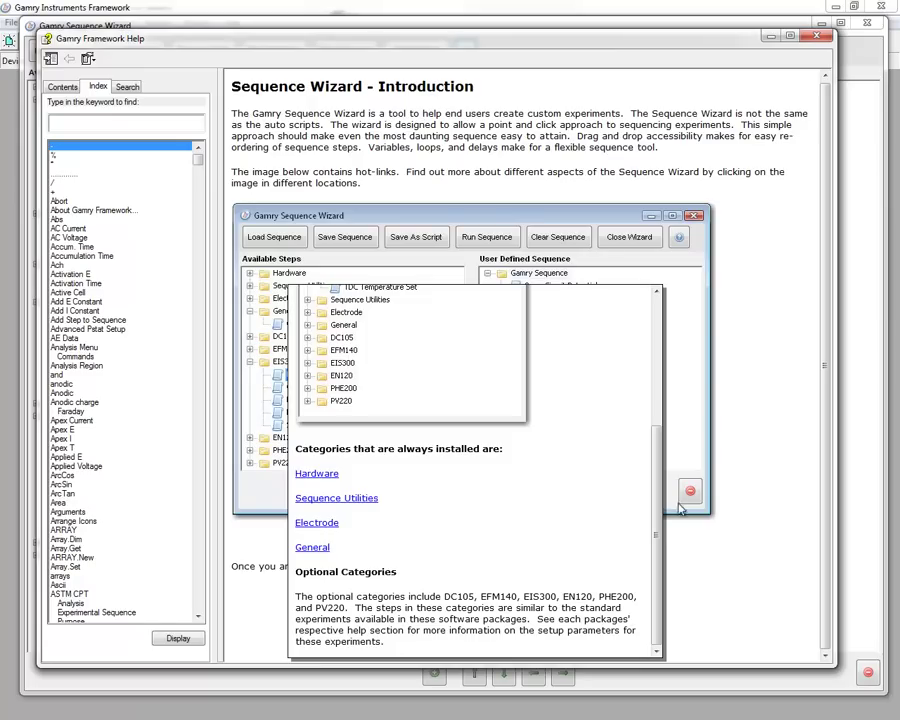
{"action": "left_click", "coordinate": [748, 506]}
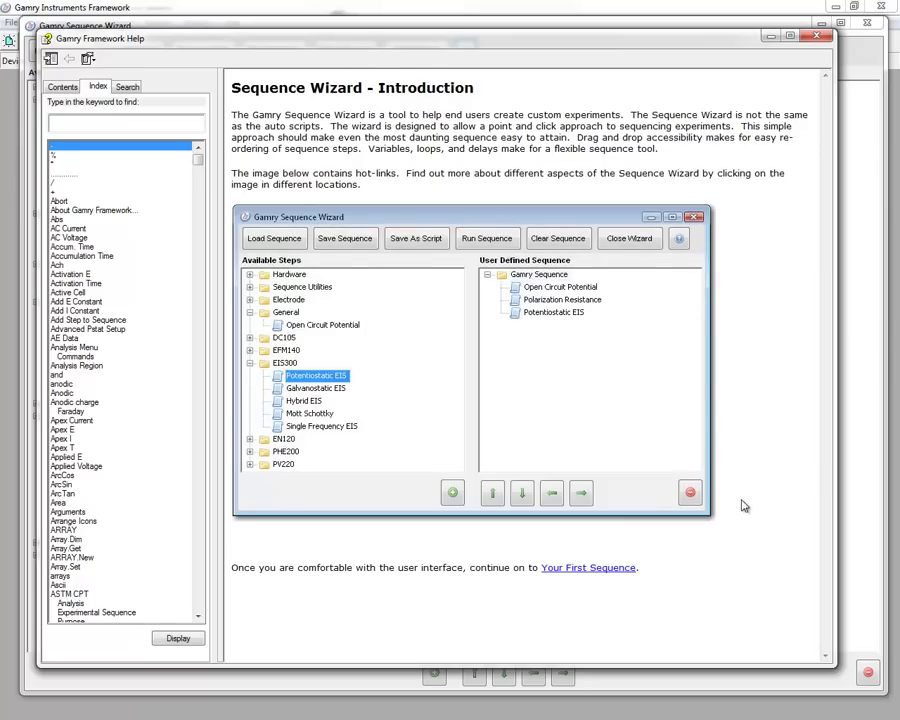
Follow the Your First Sequence link and scroll through the tutorial's steps.
{"action": "left_click", "coordinate": [589, 568]}
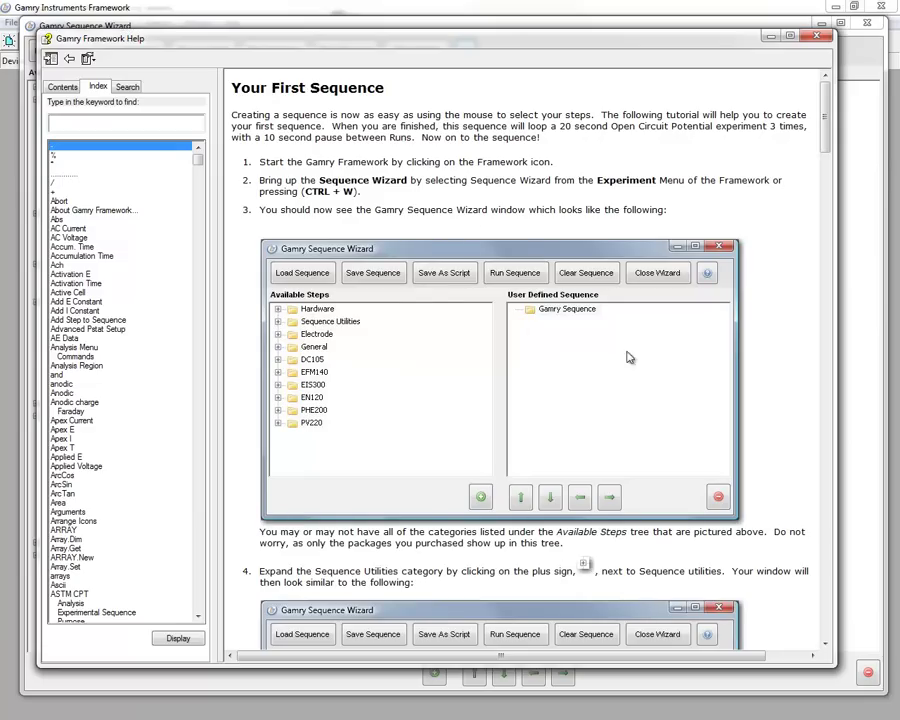
{"action": "scroll", "coordinate": [671, 542], "scroll_direction": "down", "scroll_amount": 2}
{"action": "scroll", "coordinate": [673, 545], "scroll_direction": "down", "scroll_amount": 10}
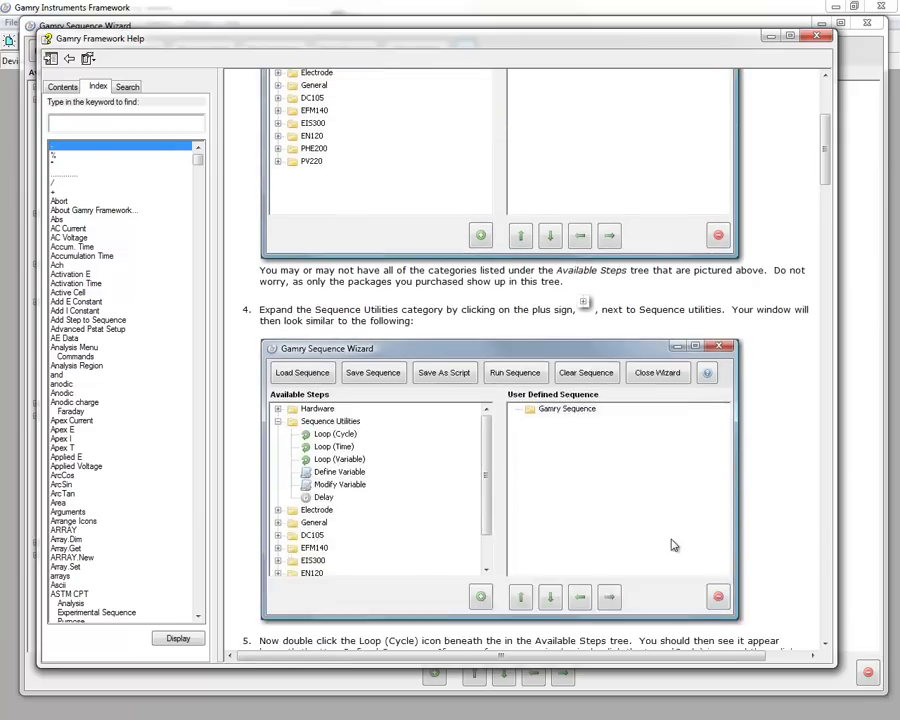